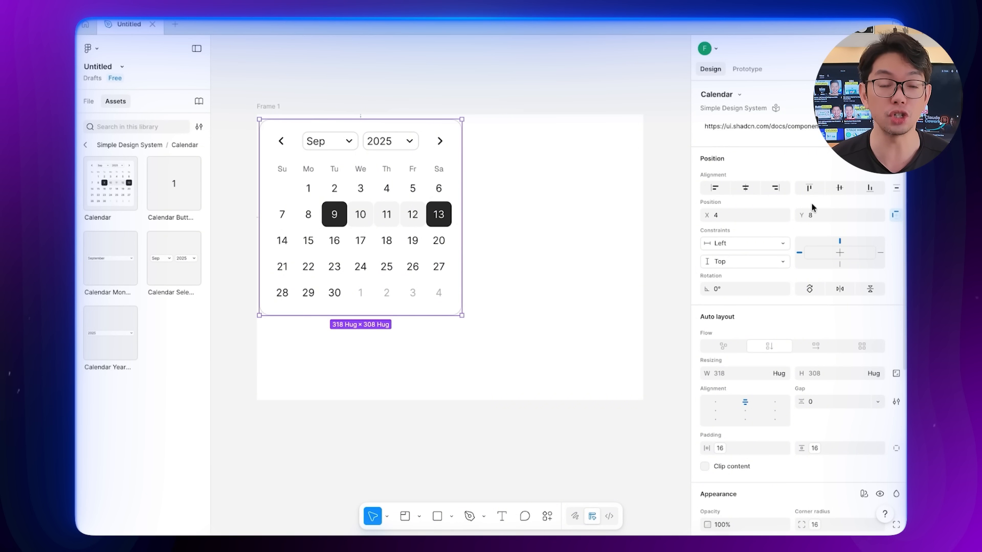
Resize the calendar component in Frame 1 to about 380 × 294 with its horizontal constraint on Left.
{"action": "left_click", "coordinate": [895, 216]}
{"action": "left_click", "coordinate": [896, 215]}
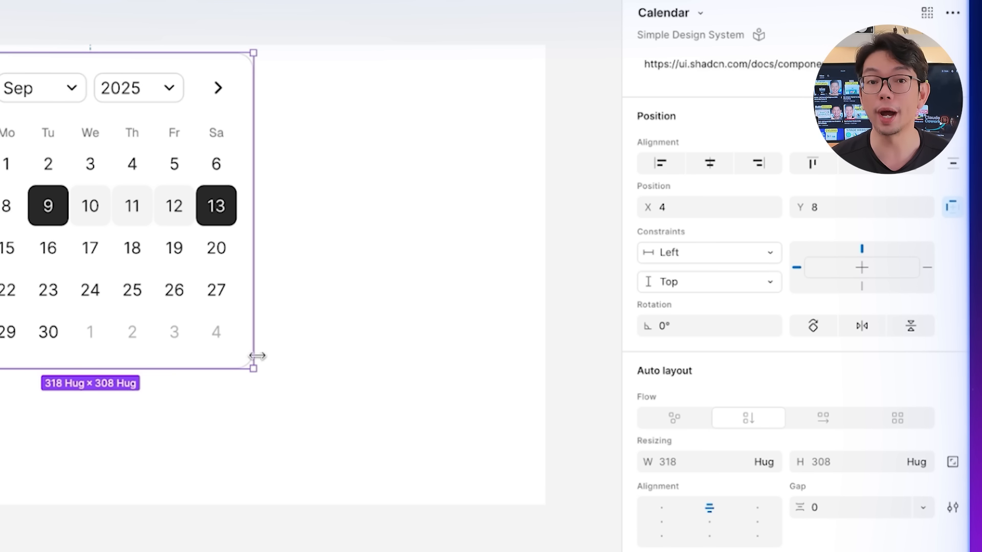
{"action": "left_click_drag", "start_coordinate": [253, 368], "coordinate": [388, 416]}
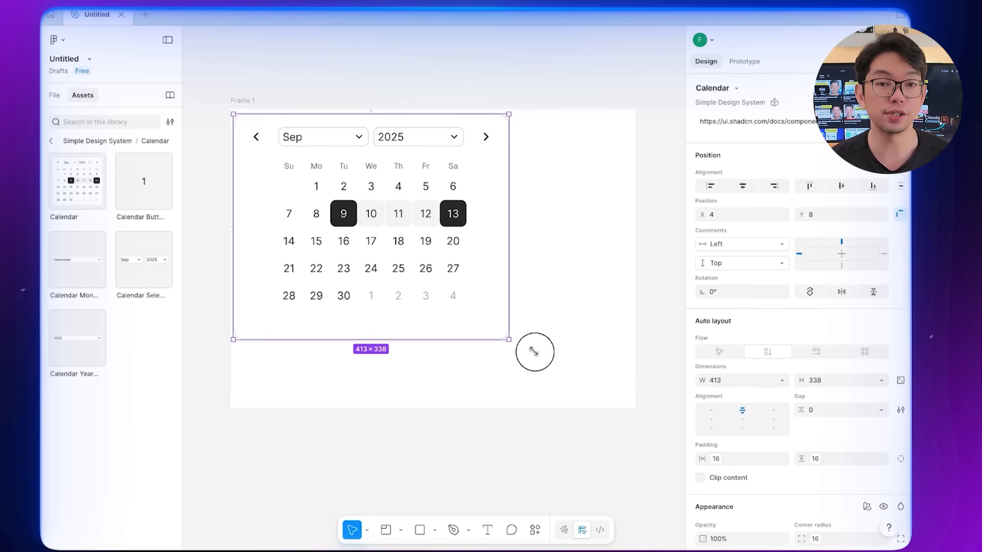
{"action": "left_click_drag", "start_coordinate": [533, 352], "coordinate": [439, 321]}
{"action": "scroll", "coordinate": [328, 306], "scroll_direction": "left", "scroll_amount": 5}
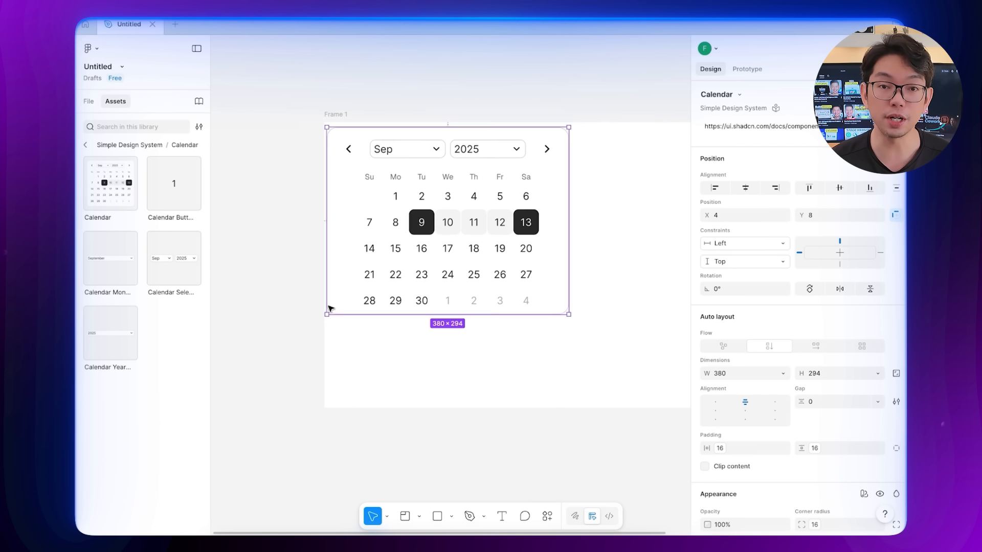
{"action": "scroll", "coordinate": [329, 309], "scroll_direction": "right", "scroll_amount": 2}
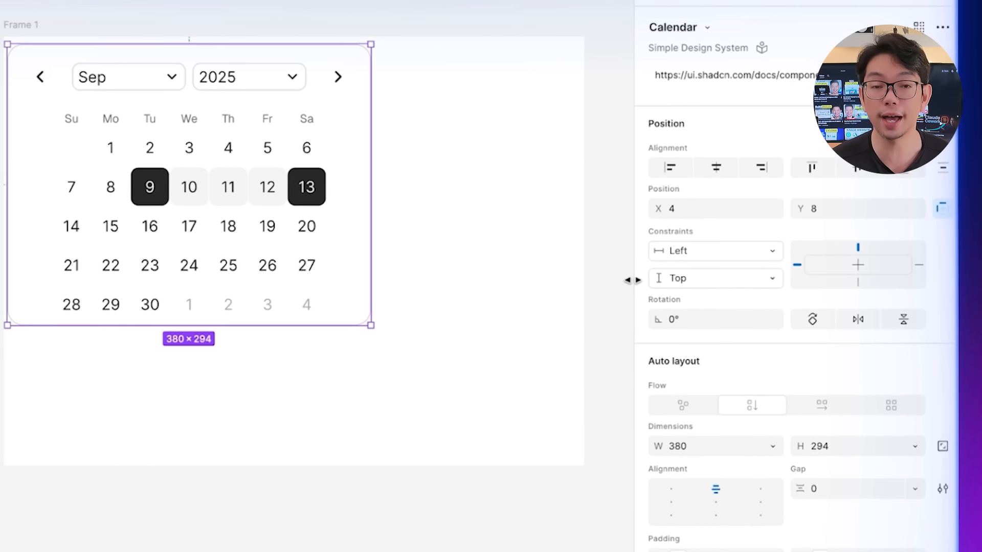
Set the calendar's horizontal constraint to Right and resize the component to about 391 × 355.
{"action": "left_click", "coordinate": [728, 247]}
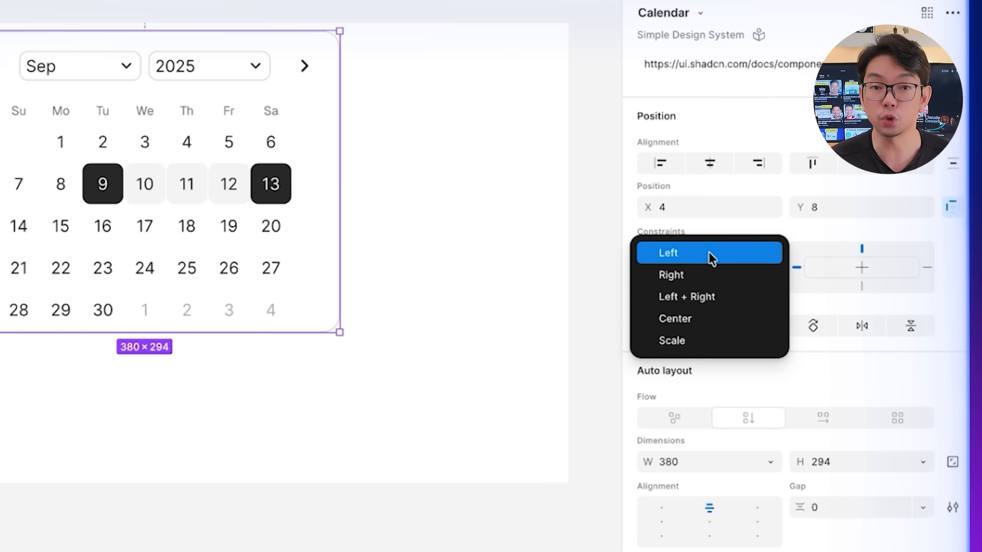
{"action": "left_click", "coordinate": [680, 274]}
{"action": "left_click_drag", "start_coordinate": [340, 332], "coordinate": [490, 436]}
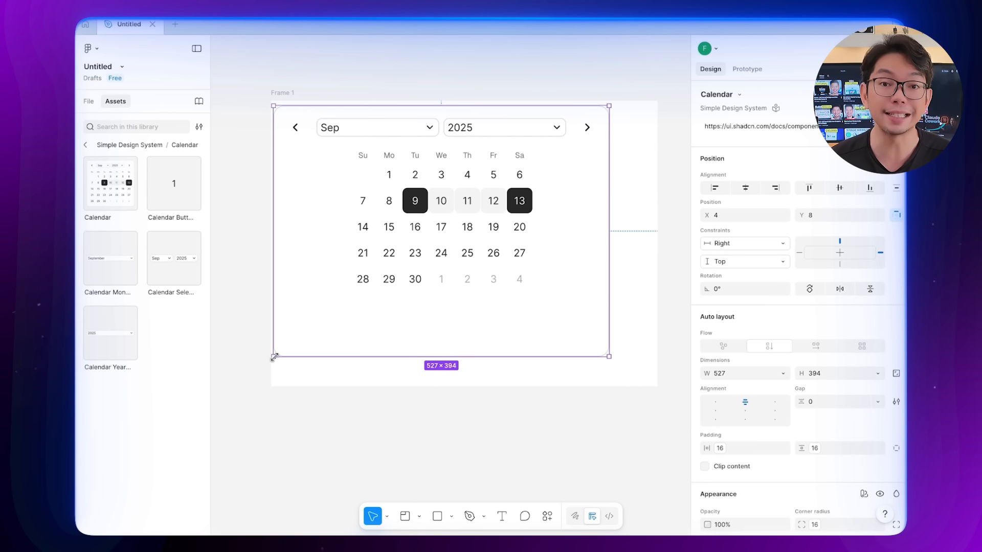
{"action": "left_click_drag", "start_coordinate": [261, 369], "coordinate": [329, 352]}
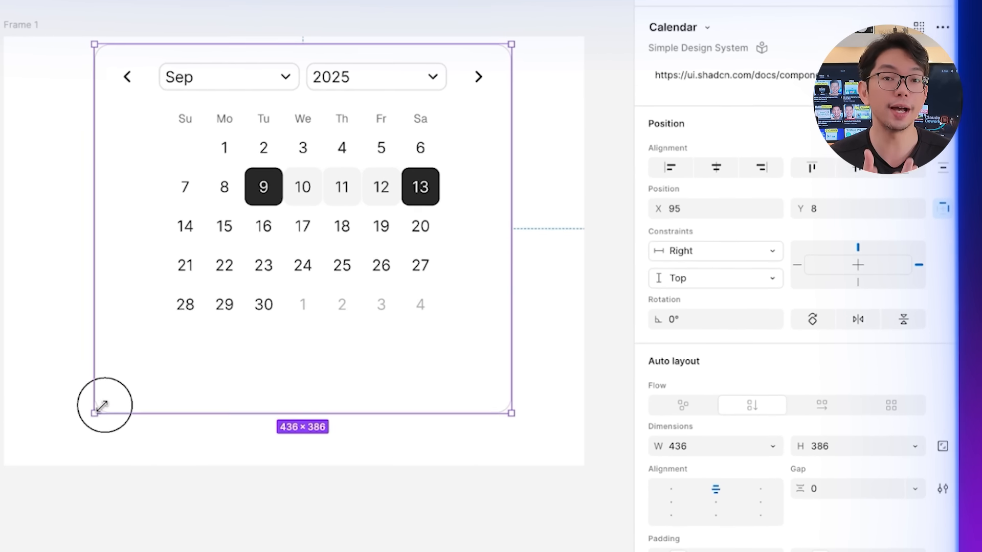
{"action": "left_click_drag", "start_coordinate": [101, 406], "coordinate": [144, 378]}
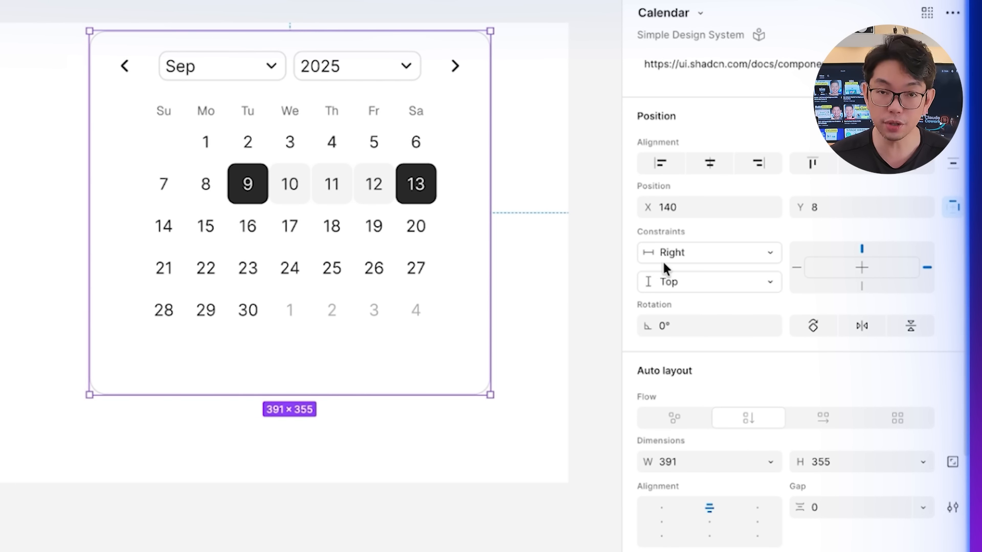
Set the calendar's horizontal constraint to Center and resize the component to about 411 × 343.
{"action": "left_click", "coordinate": [685, 256]}
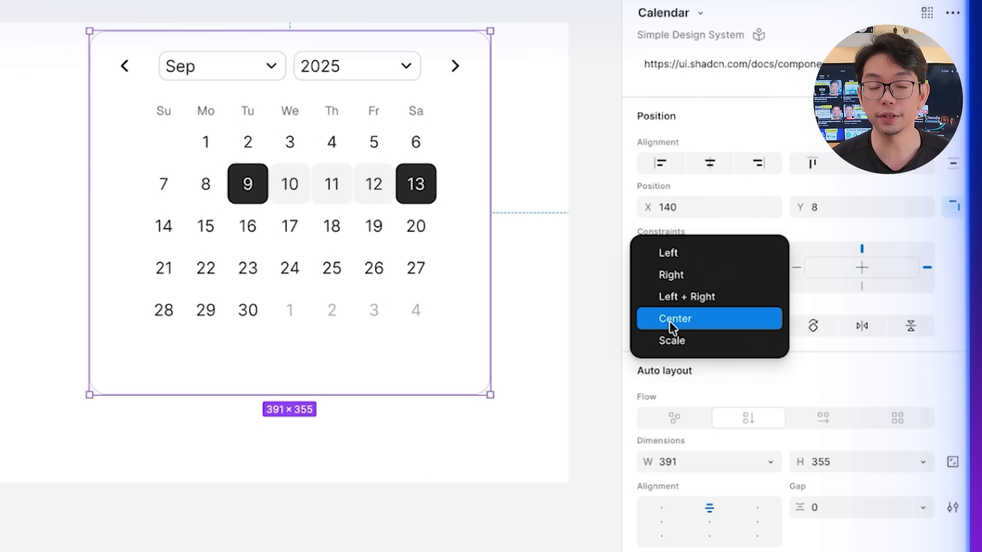
{"action": "left_click", "coordinate": [670, 320]}
{"action": "left_click_drag", "start_coordinate": [93, 394], "coordinate": [80, 401]}
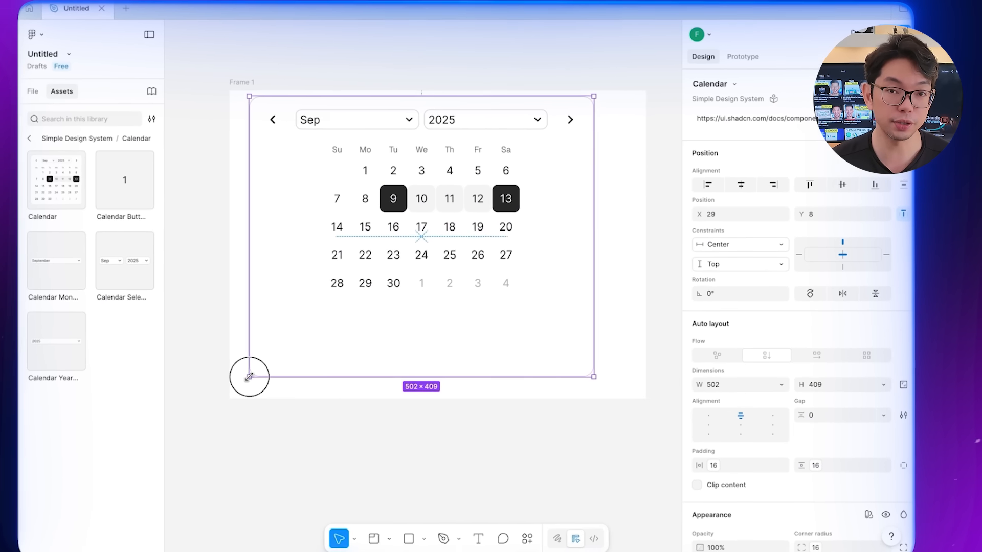
{"action": "left_click_drag", "start_coordinate": [349, 336], "coordinate": [433, 304]}
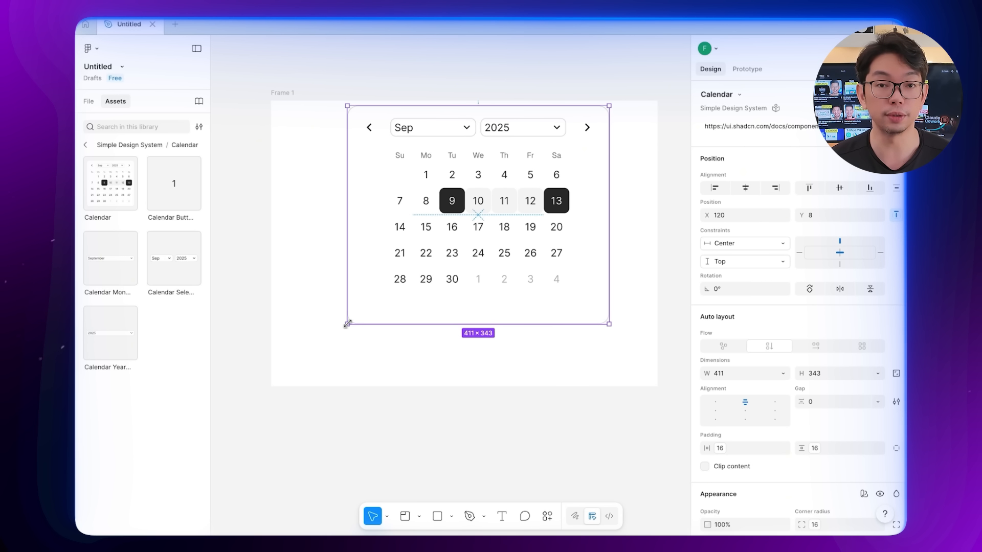
{"action": "scroll", "coordinate": [349, 324], "scroll_direction": "down", "scroll_amount": 1}
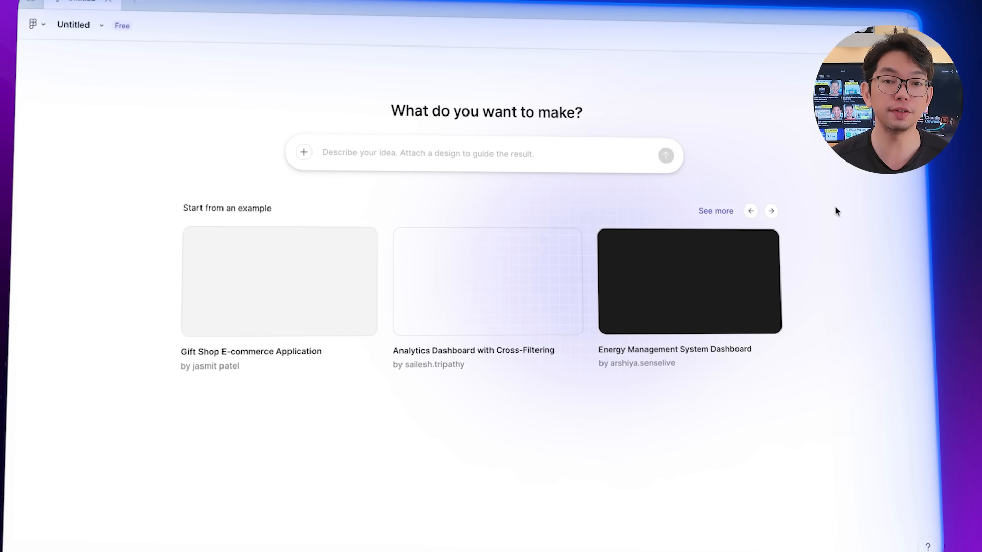
In Figma Make, generate a design from the prompt "Create a simple task app layout.".
{"action": "left_click", "coordinate": [474, 165]}
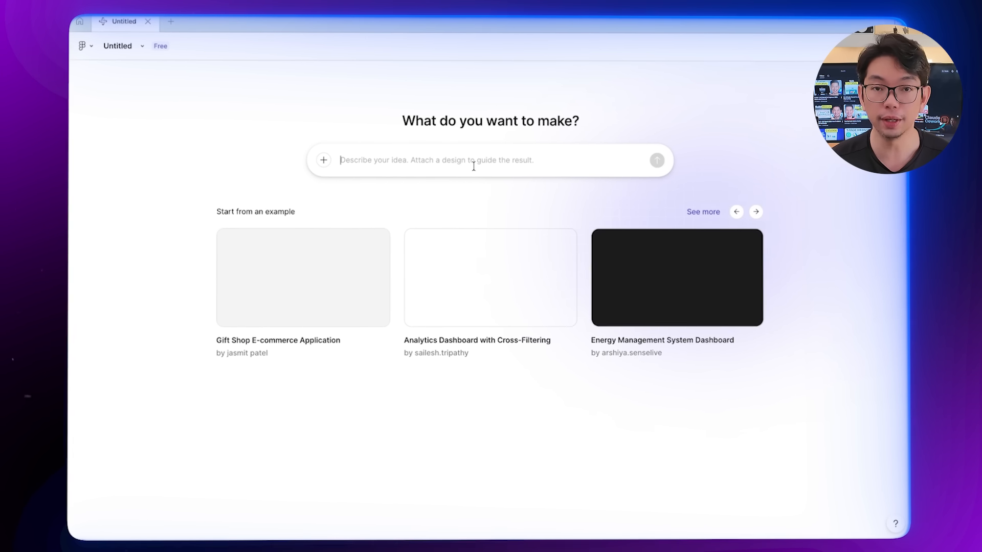
{"action": "type", "text": "Create a simple task app layout."}
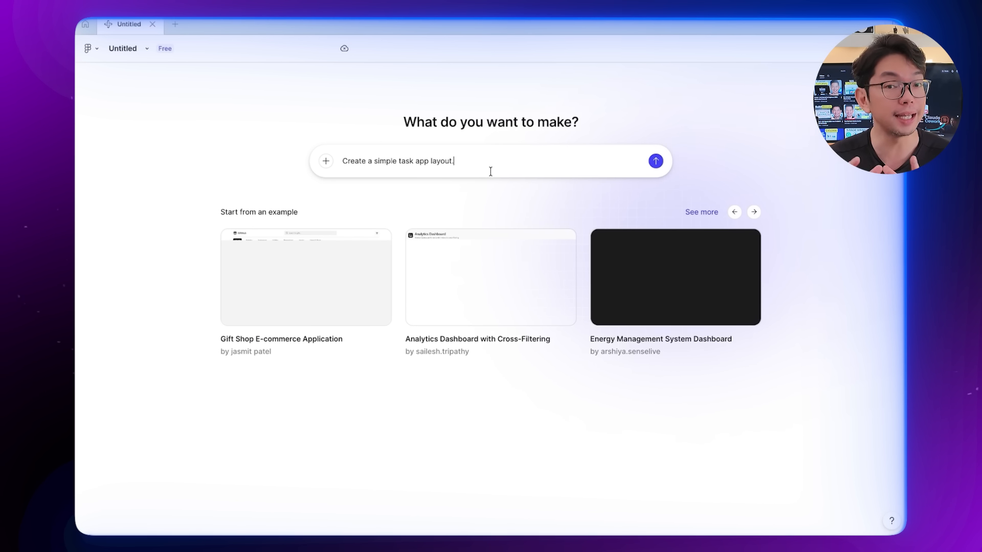
{"action": "left_click", "coordinate": [655, 161]}
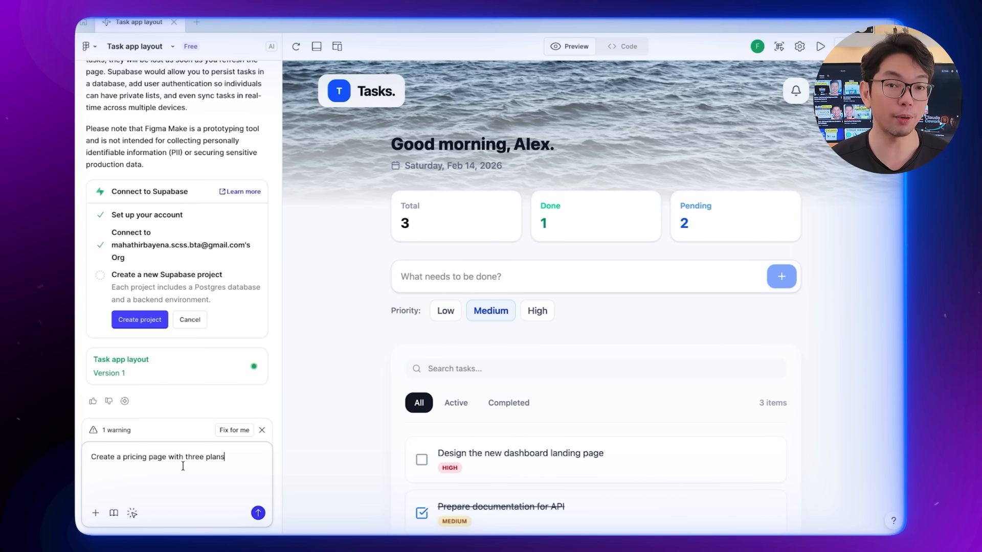
Have the reported warning fixed automatically and request "Create a pricing page with three plans.".
{"action": "left_click", "coordinate": [223, 432]}
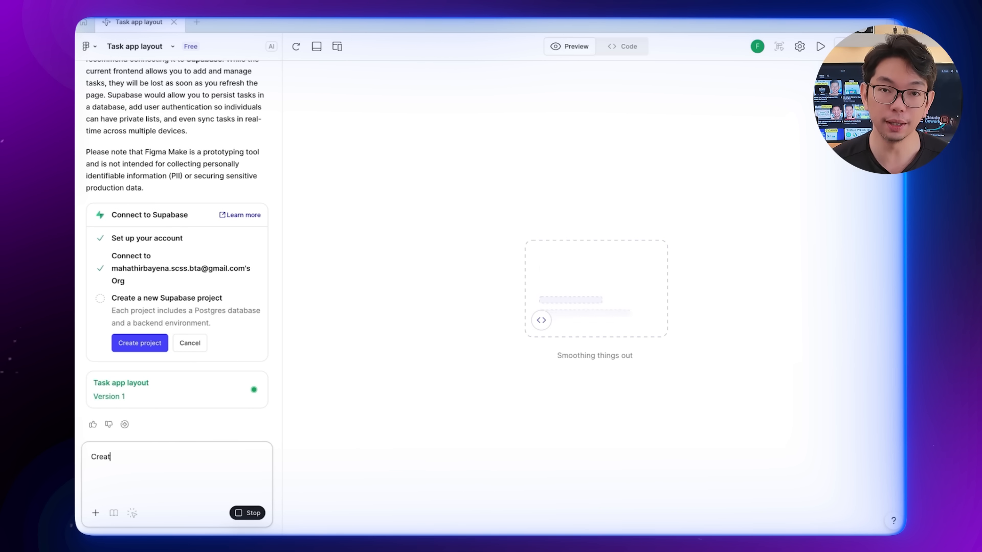
{"action": "type", "text": "e a pricing page"}
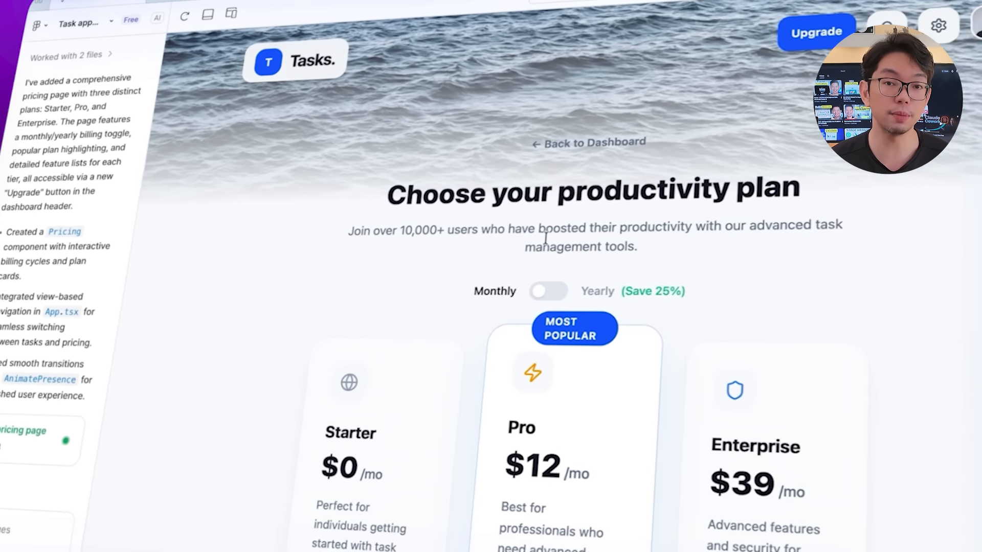
{"action": "scroll", "coordinate": [463, 399], "scroll_direction": "down", "scroll_amount": 6}
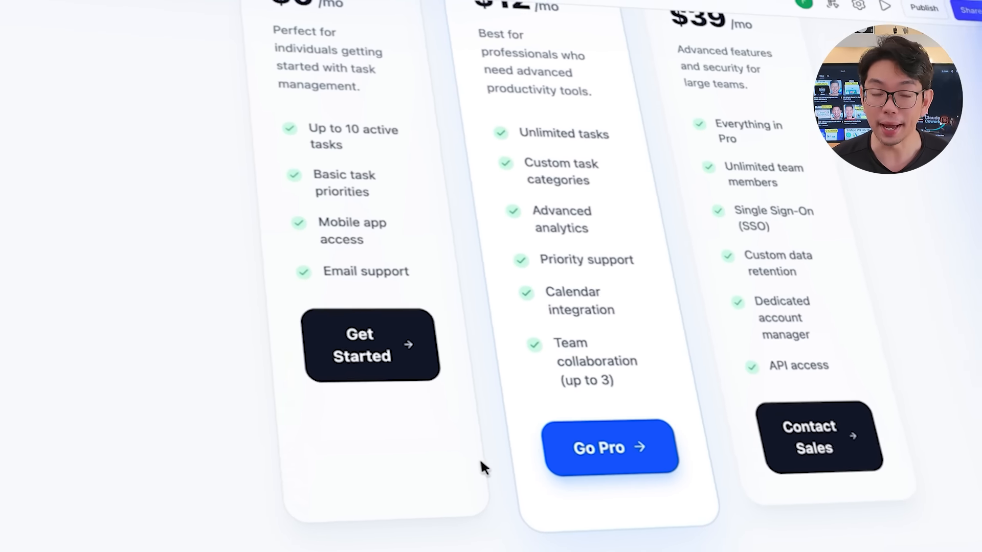
{"action": "scroll", "coordinate": [480, 458], "scroll_direction": "up", "scroll_amount": 6}
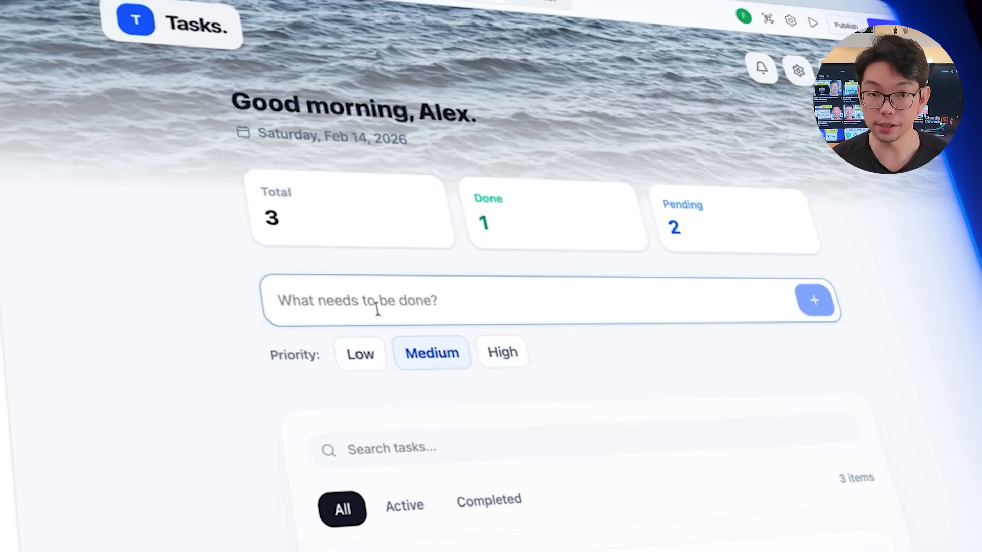
Add the tasks "Create Figma tutorial" with Medium priority and "Create Figma Designs" with High priority in the app preview.
{"action": "type", "text": "Create "}
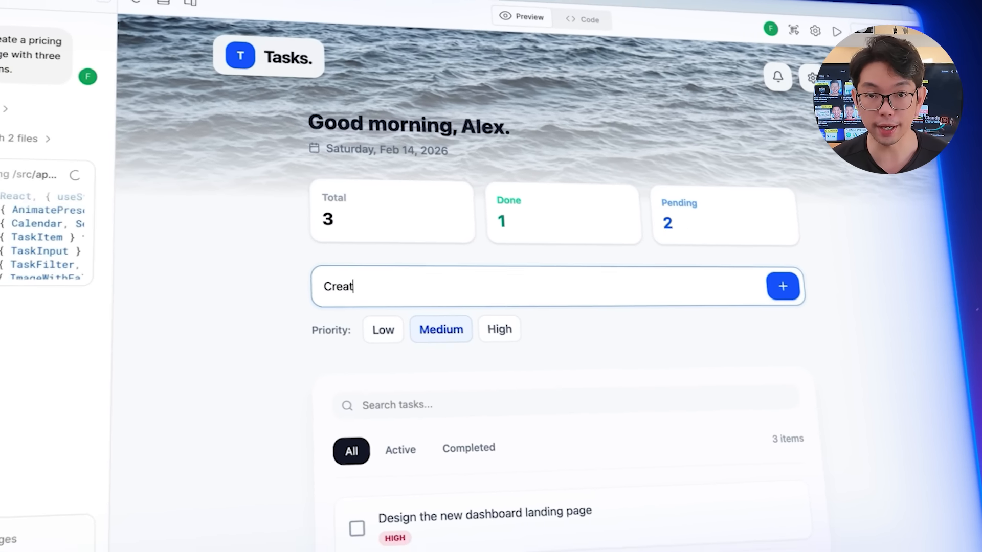
{"action": "type", "text": "Figma tutor"}
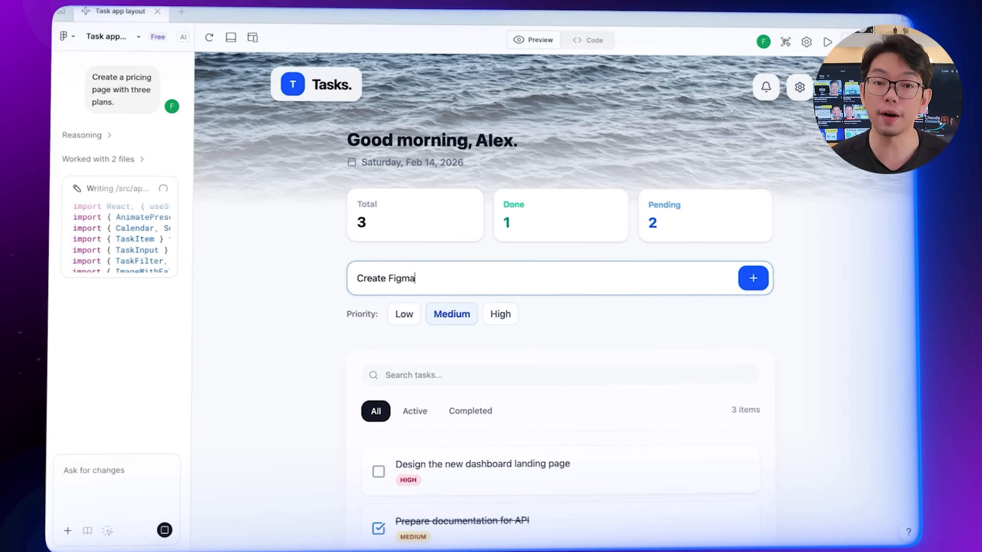
{"action": "type", "text": "ial"}
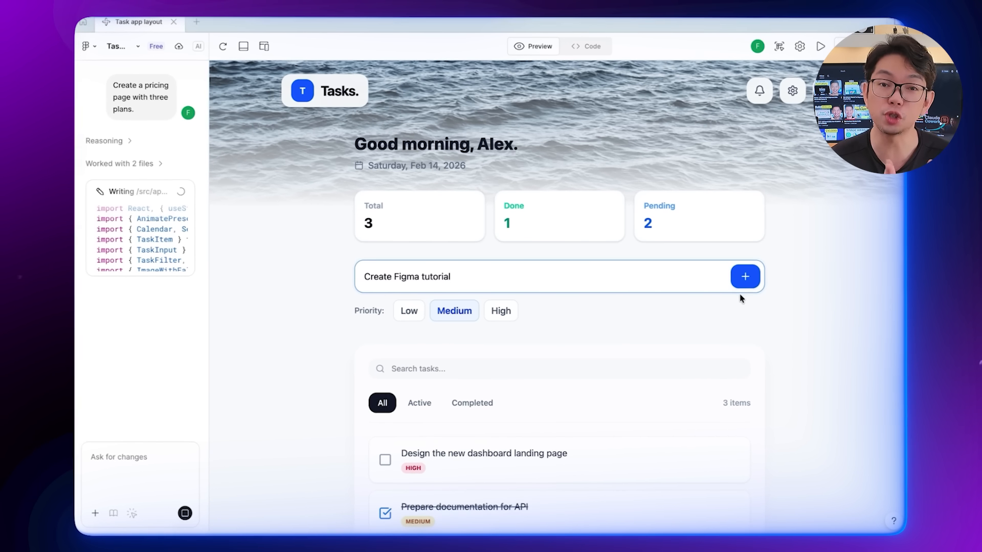
{"action": "left_click", "coordinate": [747, 276]}
{"action": "scroll", "coordinate": [460, 394], "scroll_direction": "down", "scroll_amount": 1}
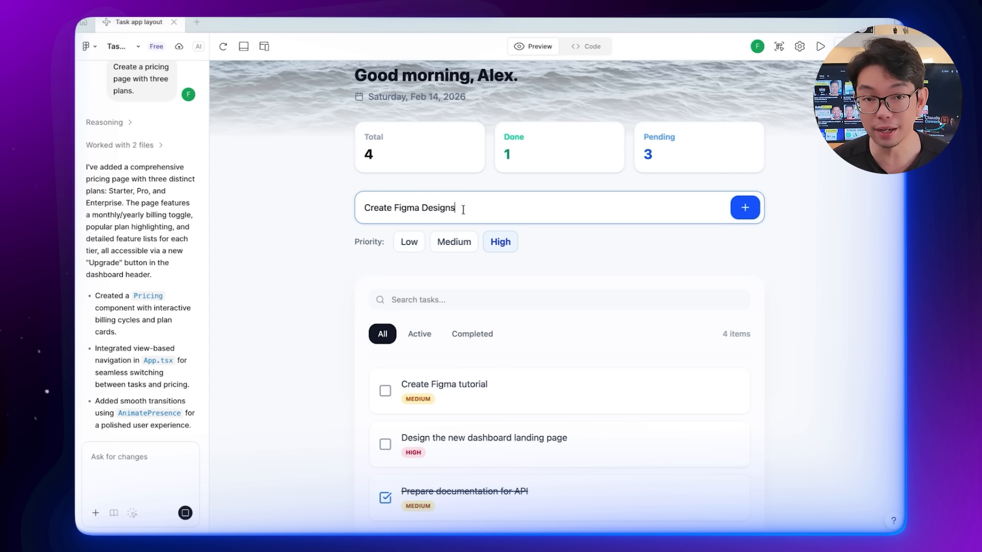
{"action": "left_click", "coordinate": [744, 207]}
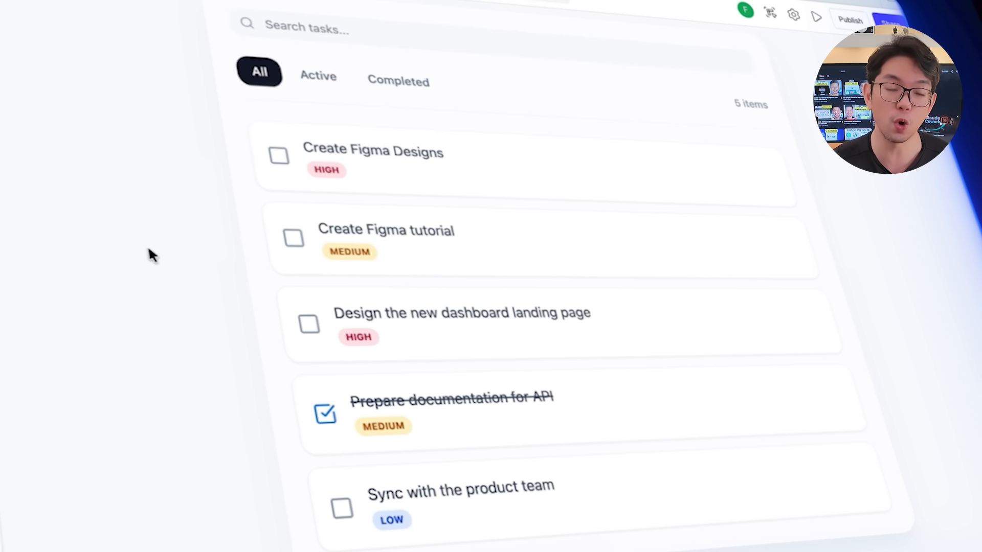
Refresh the task app preview to load the version that includes the pricing page.
{"action": "scroll", "coordinate": [154, 255], "scroll_direction": "up", "scroll_amount": 2}
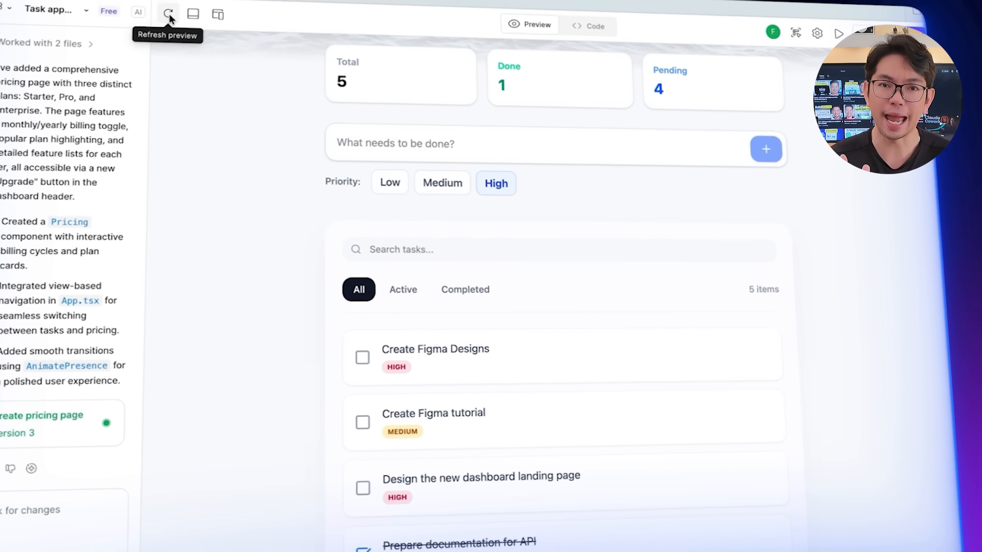
{"action": "left_click", "coordinate": [169, 16]}
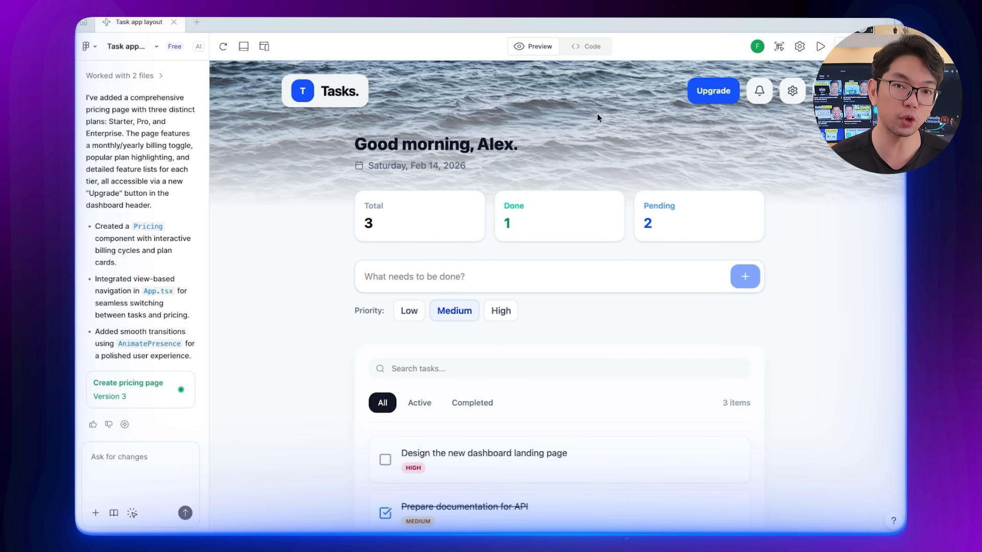
{"action": "scroll", "coordinate": [597, 117], "scroll_direction": "down", "scroll_amount": 3}
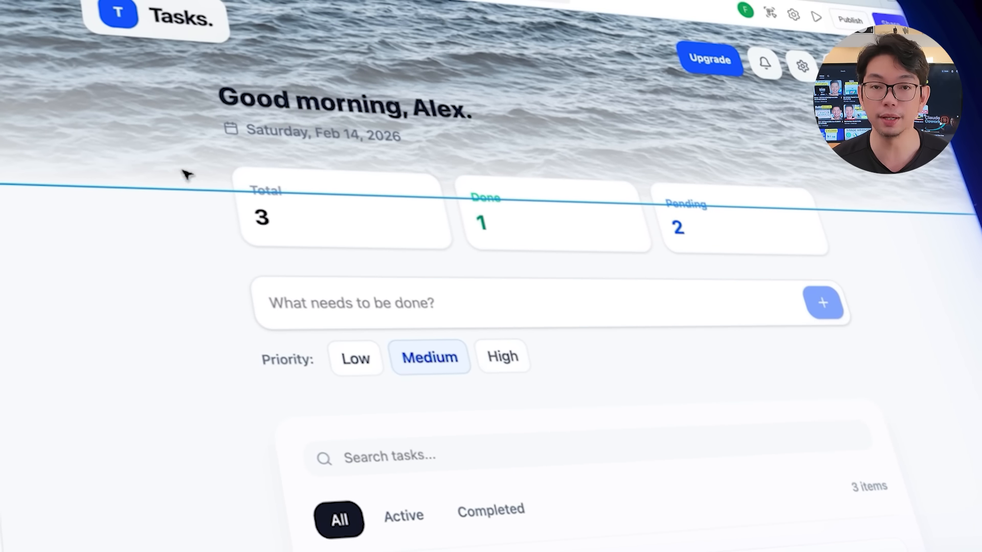
Select the number in the Total card and set its horizontal padding to 100.
{"action": "left_click", "coordinate": [345, 218]}
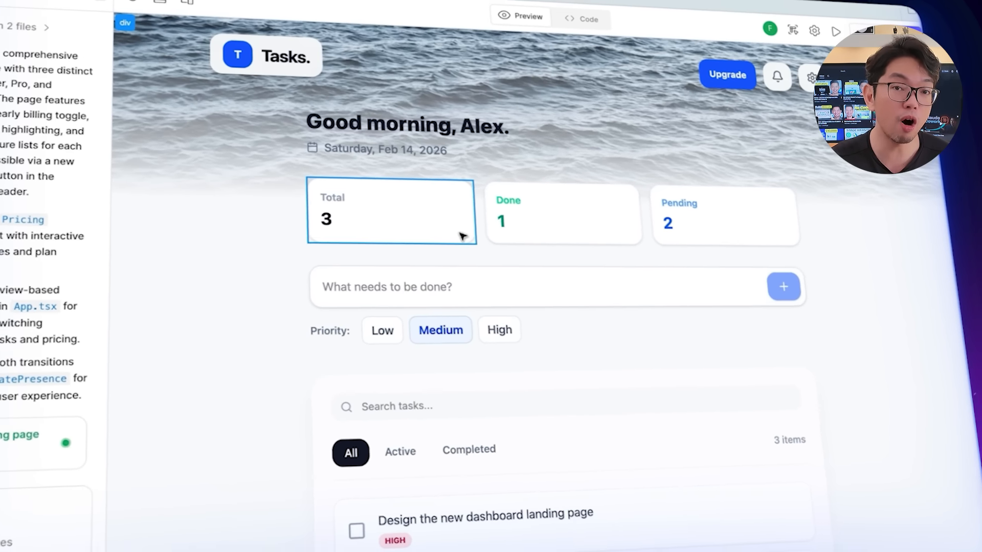
{"action": "left_click", "coordinate": [399, 219]}
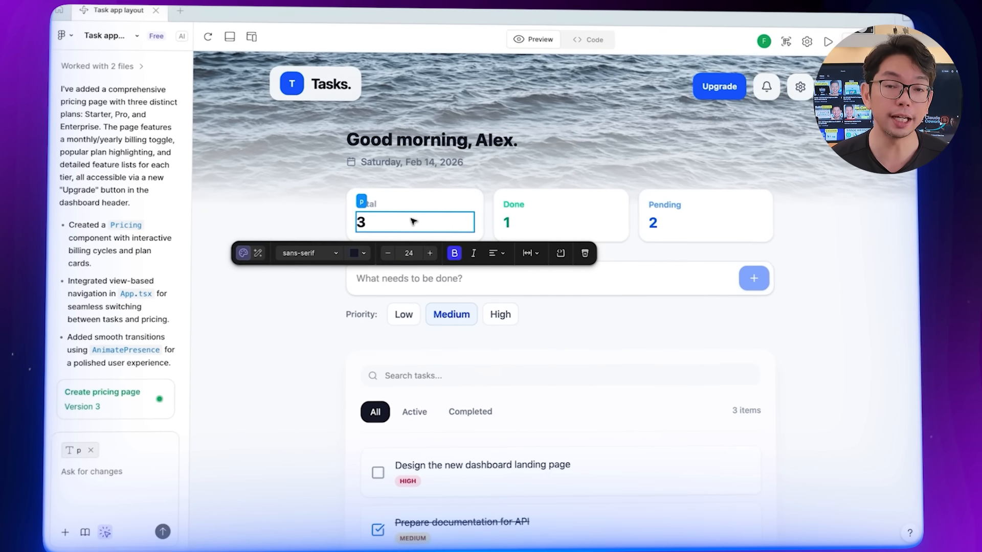
{"action": "left_click", "coordinate": [528, 252]}
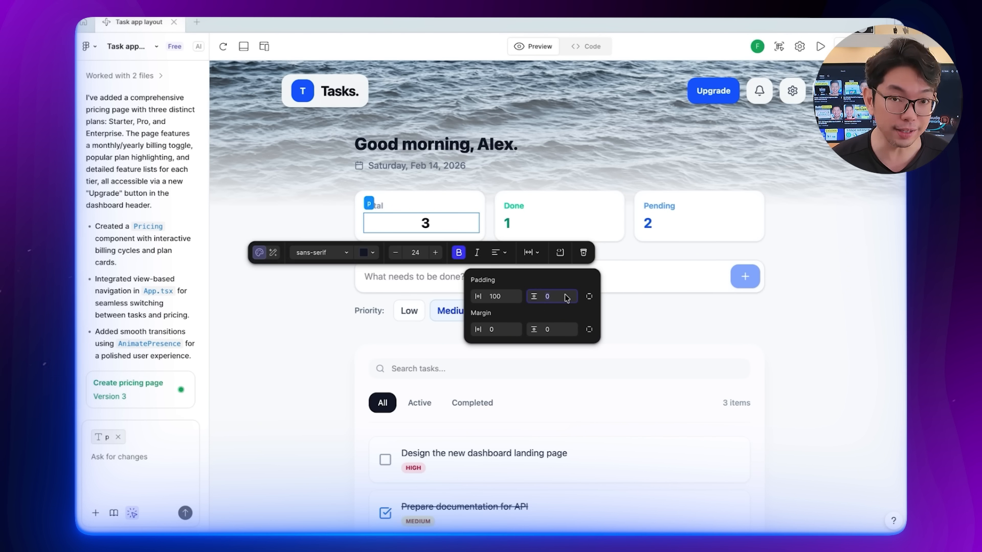
Select the container of the three stats cards and submit the edit prompt "Make it more visible".
{"action": "left_click", "coordinate": [487, 235]}
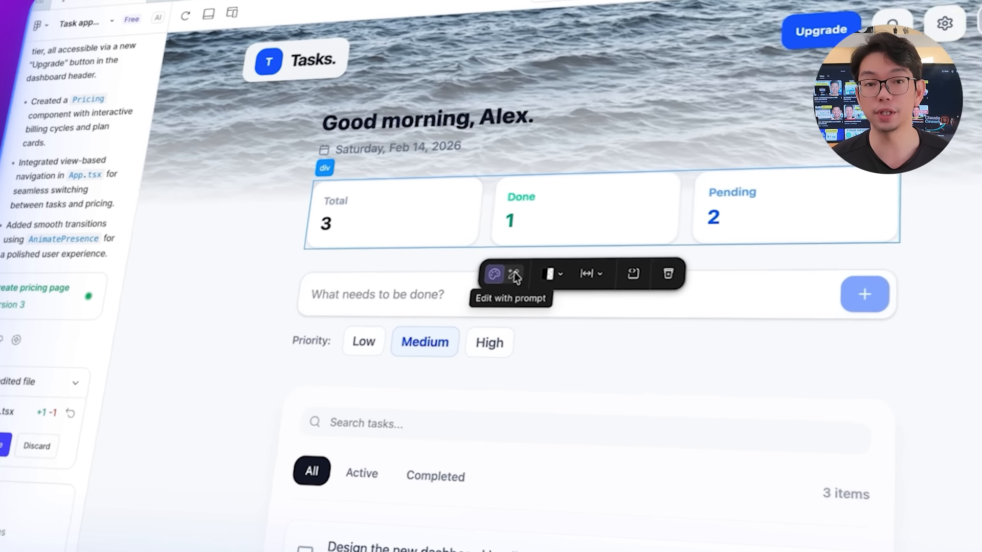
{"action": "left_click", "coordinate": [513, 265]}
{"action": "type", "text": "Ma"}
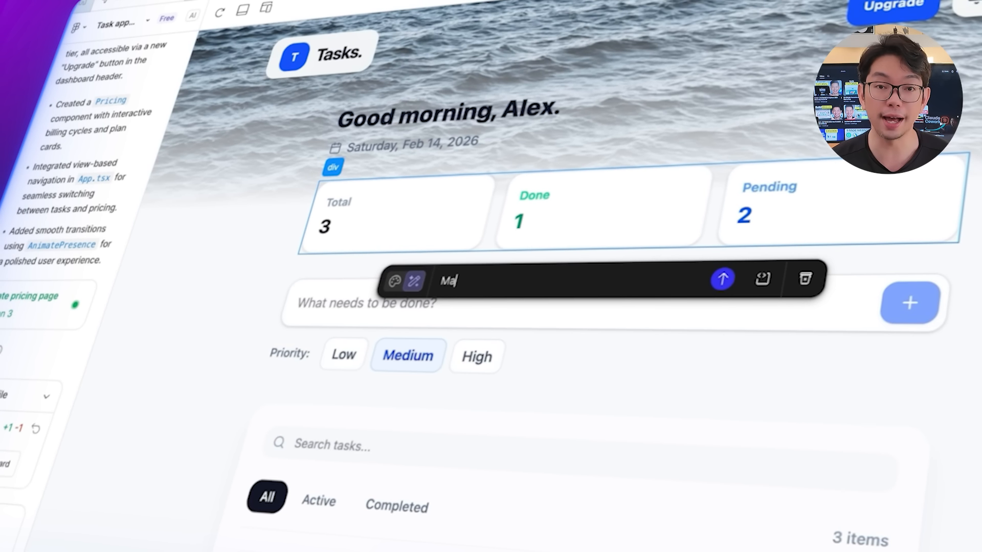
{"action": "type", "text": "ke it more visibl"}
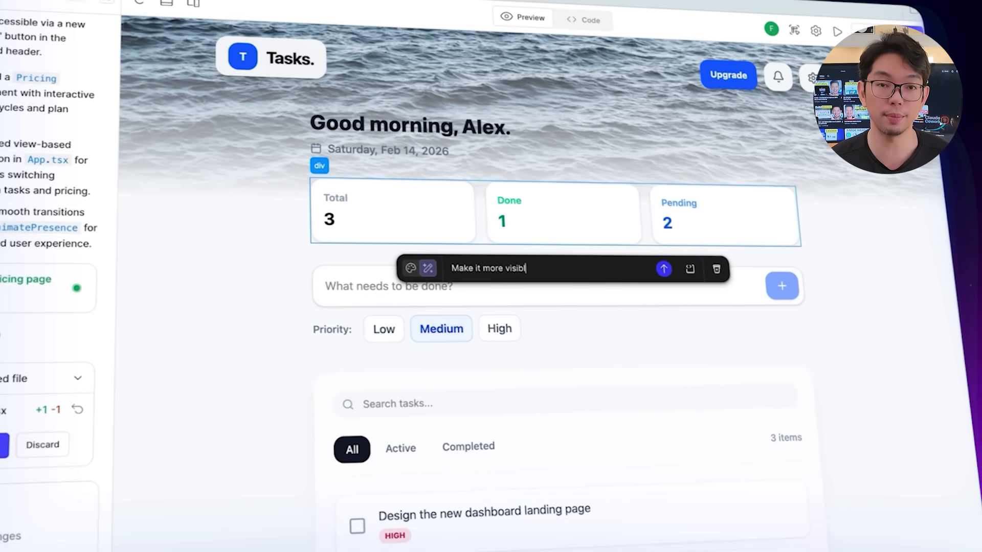
{"action": "type", "text": "e"}
{"action": "key", "text": "Return"}
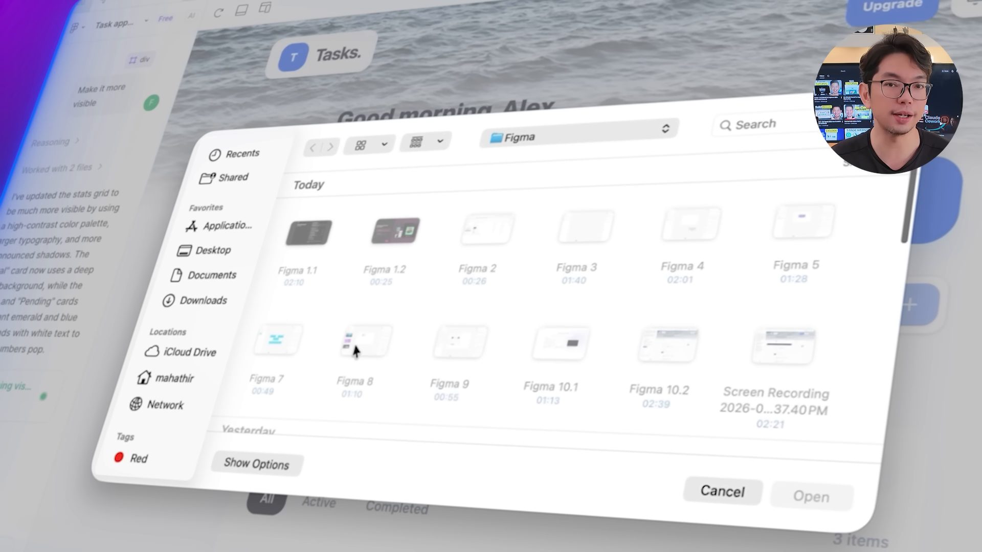
Attach the image with the two purple swatches and ask for this color palette to be applied to the app.
{"action": "scroll", "coordinate": [352, 348], "scroll_direction": "down", "scroll_amount": 5}
{"action": "double_click", "coordinate": [241, 253]}
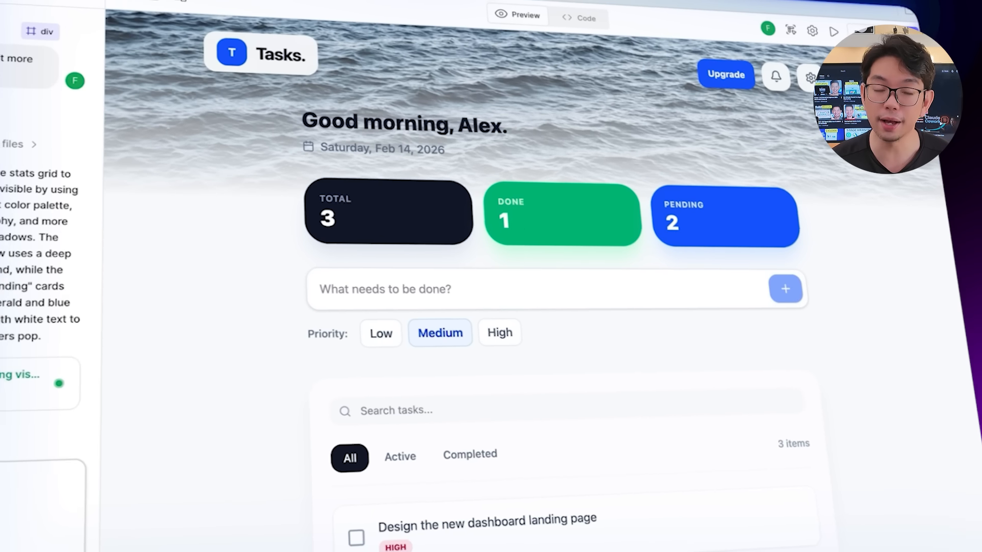
{"action": "type", "text": "Use this"}
{"action": "type", "text": " color "}
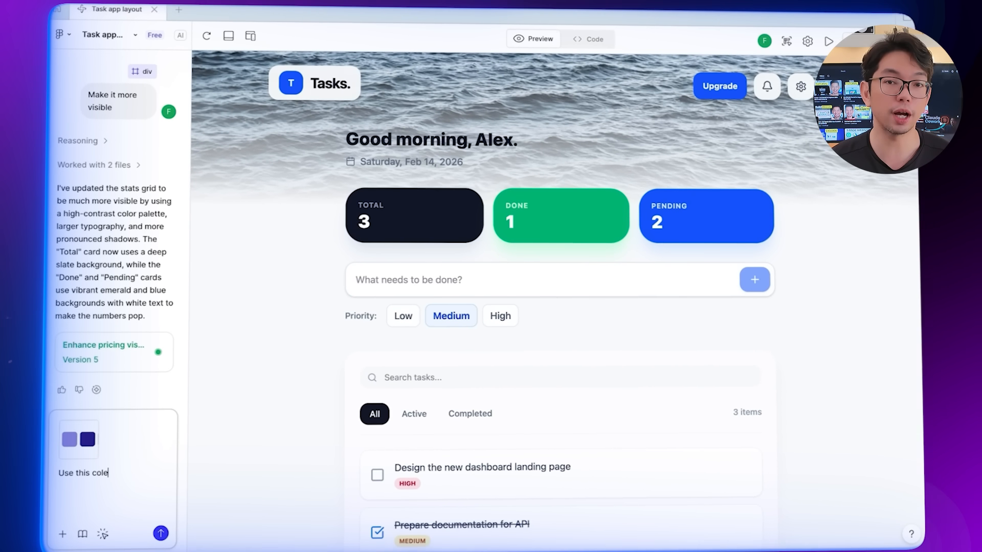
{"action": "type", "text": "pale"}
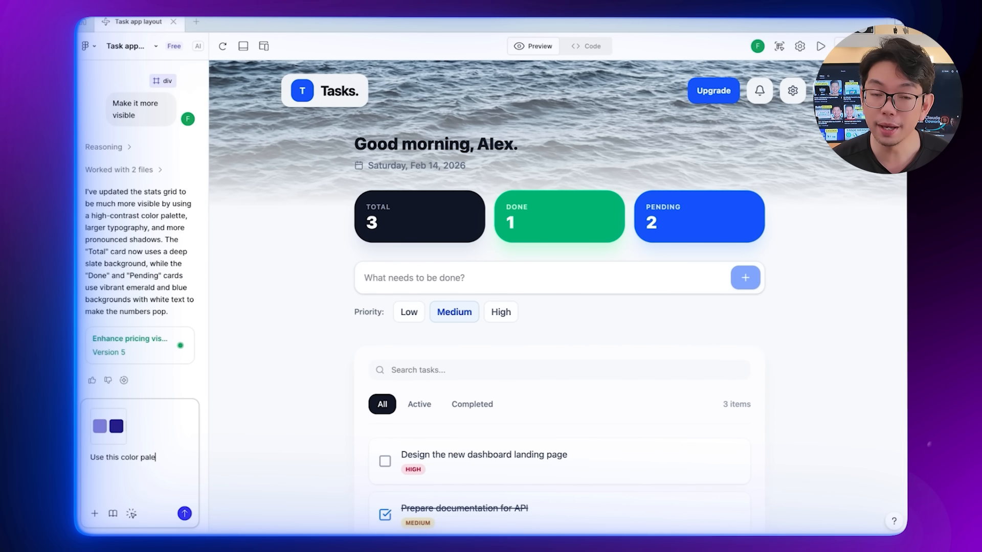
{"action": "type", "text": "tte as"}
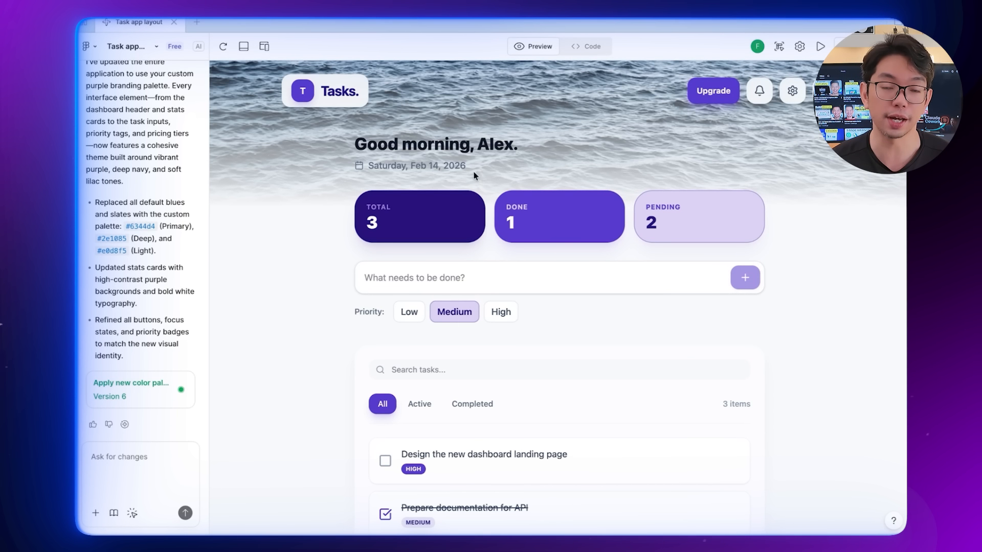
{"action": "scroll", "coordinate": [427, 415], "scroll_direction": "down", "scroll_amount": 4}
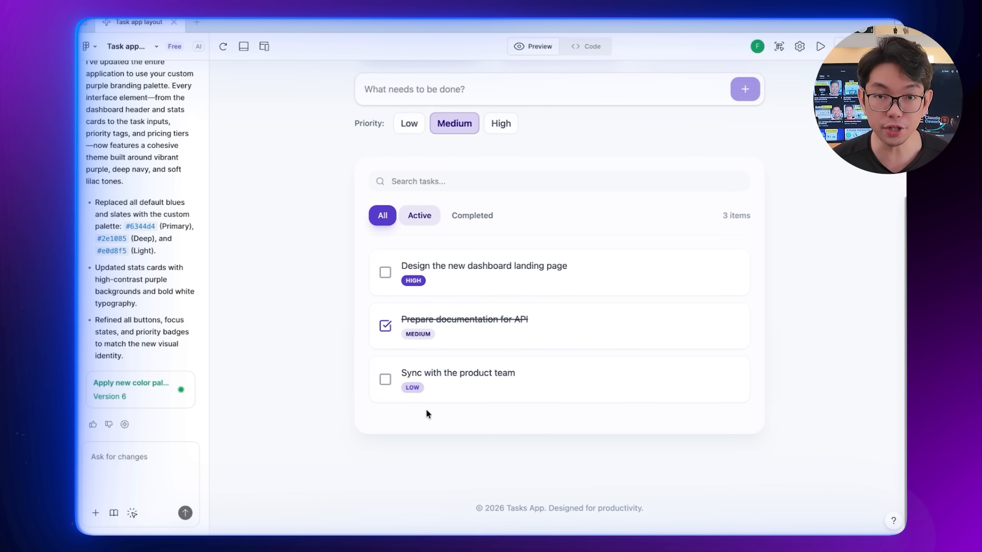